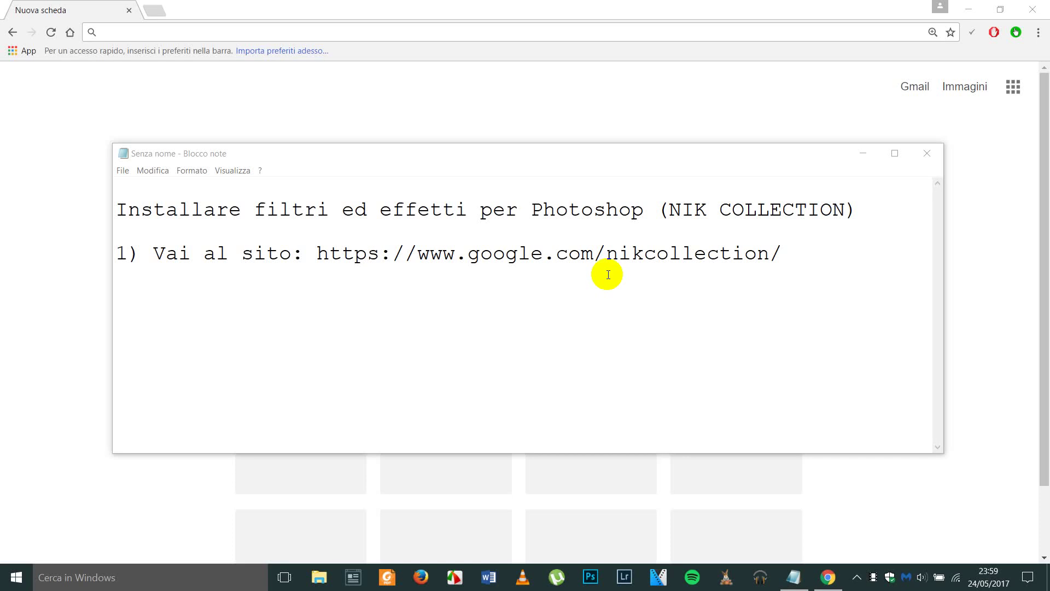
- Review the title line and the 'Vai al sito' phrase in the Notepad installation notes
{"action": "left_click", "coordinate": [121, 209]}
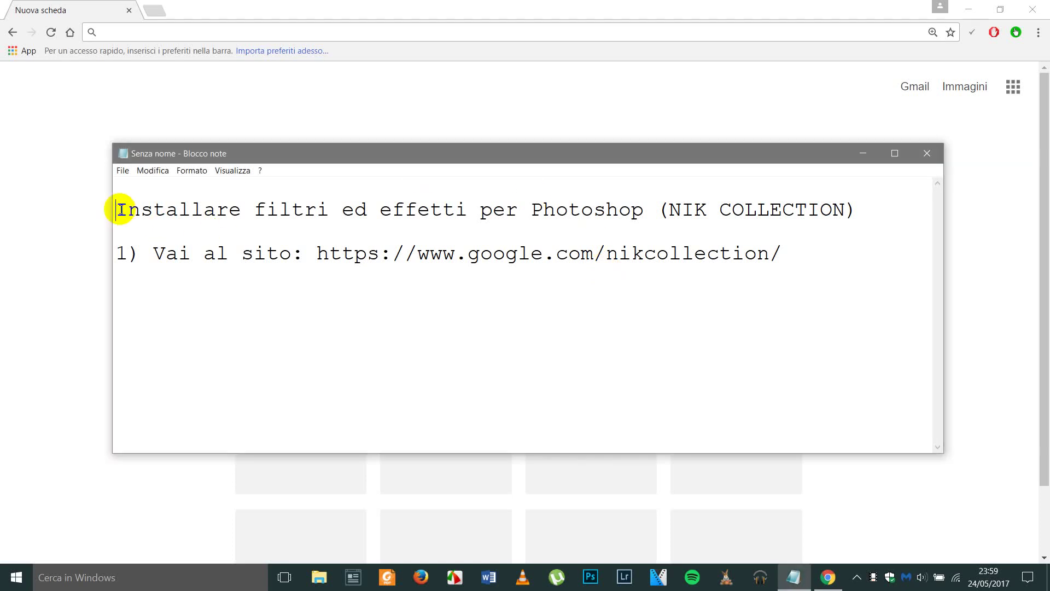
{"action": "double_click", "coordinate": [205, 209]}
{"action": "left_click_drag", "start_coordinate": [206, 209], "coordinate": [788, 209]}
{"action": "left_click", "coordinate": [787, 208]}
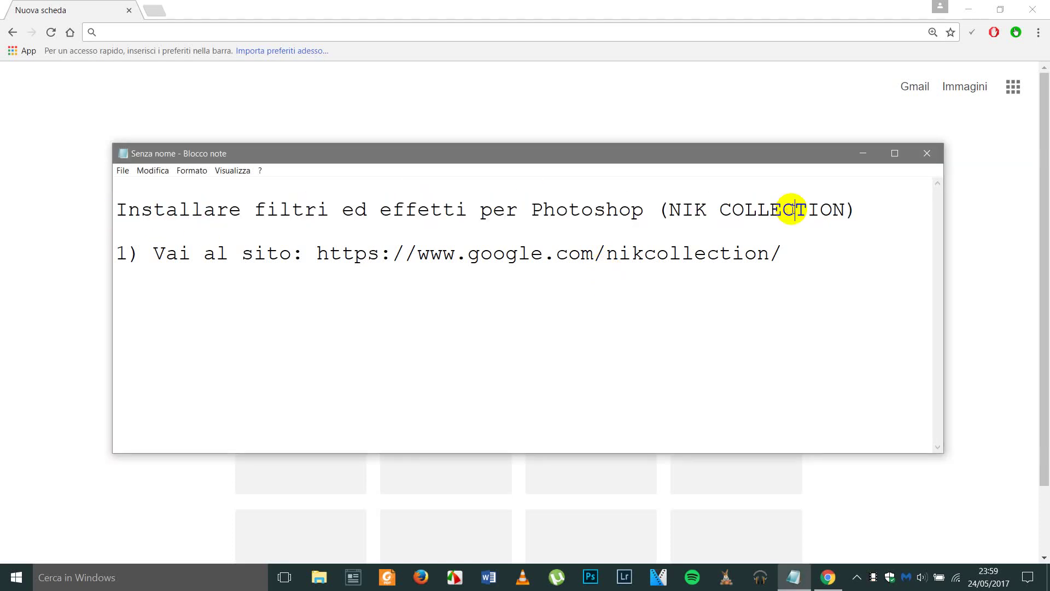
{"action": "left_click_drag", "start_coordinate": [155, 253], "coordinate": [295, 253]}
{"action": "left_click", "coordinate": [300, 252]}
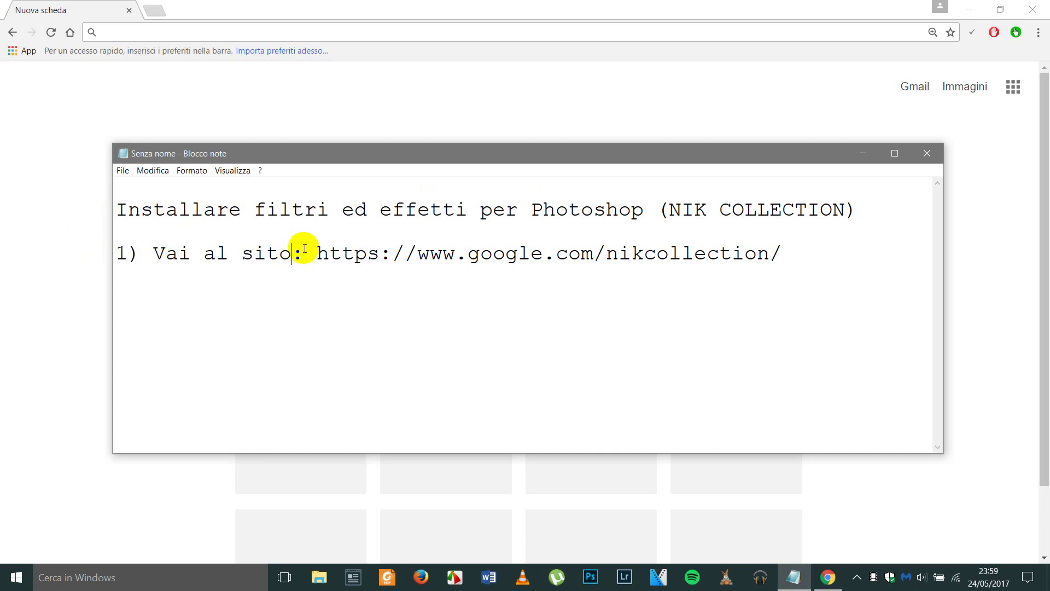
- Copy the Nik Collection web address from the notes and bring Chrome forward
{"action": "double_click", "coordinate": [772, 253]}
{"action": "right_click", "coordinate": [772, 253]}
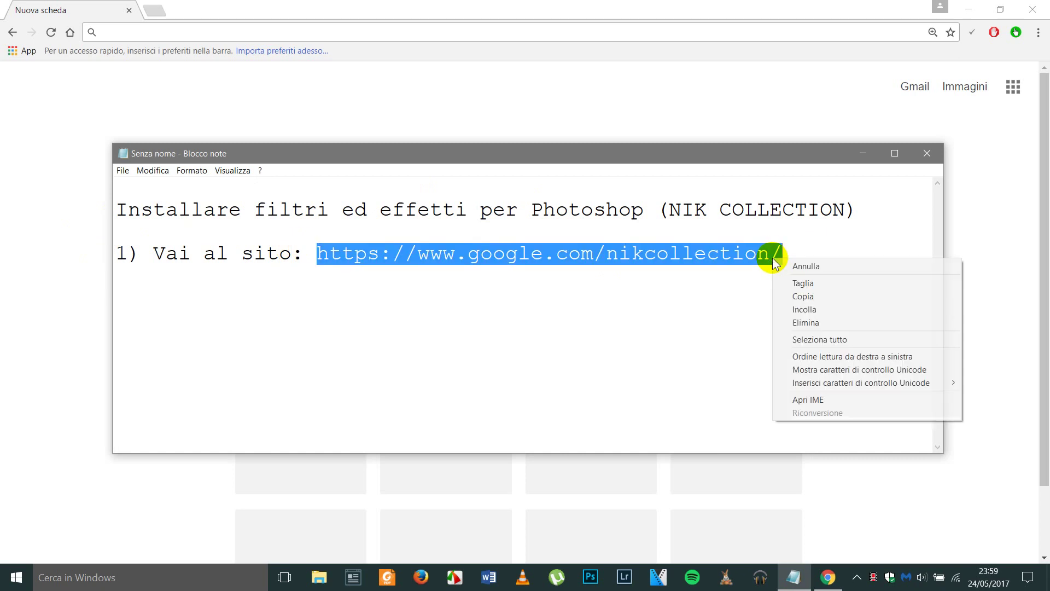
{"action": "left_click", "coordinate": [780, 293]}
{"action": "left_click", "coordinate": [322, 115]}
- Paste the Nik Collection address, download the Windows installer nikcollection-full-1.2.11.exe and open it
{"action": "right_click", "coordinate": [143, 32]}
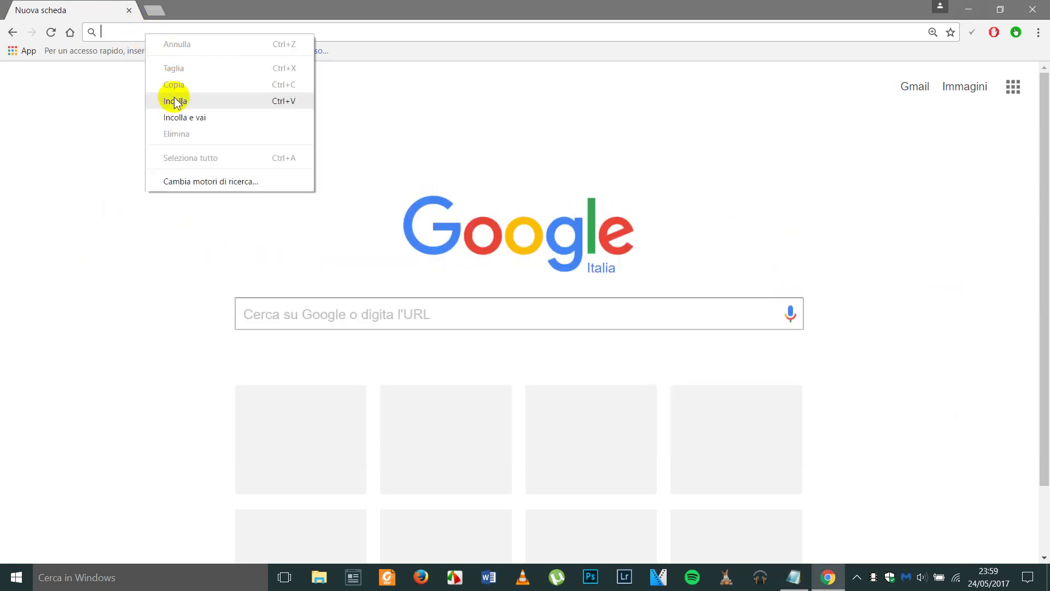
{"action": "left_click", "coordinate": [175, 116]}
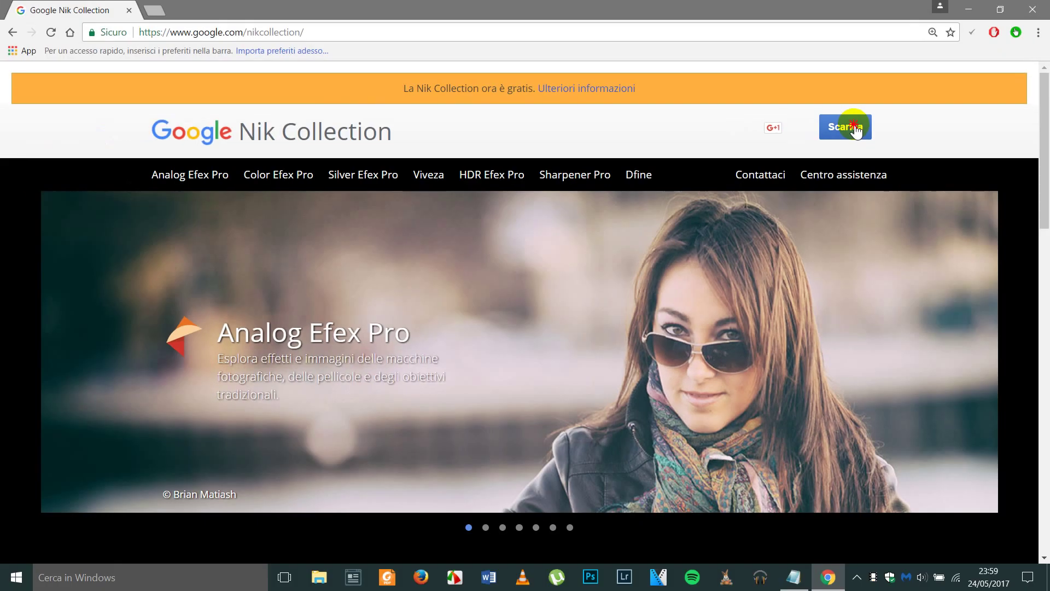
{"action": "left_click", "coordinate": [856, 129]}
{"action": "left_click", "coordinate": [840, 172]}
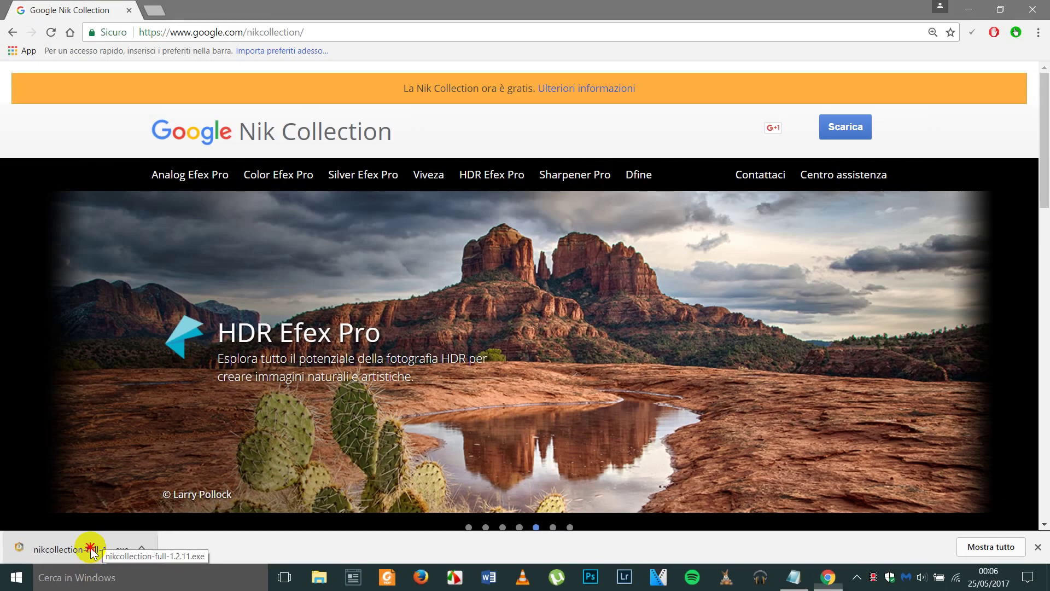
{"action": "left_click", "coordinate": [192, 516]}
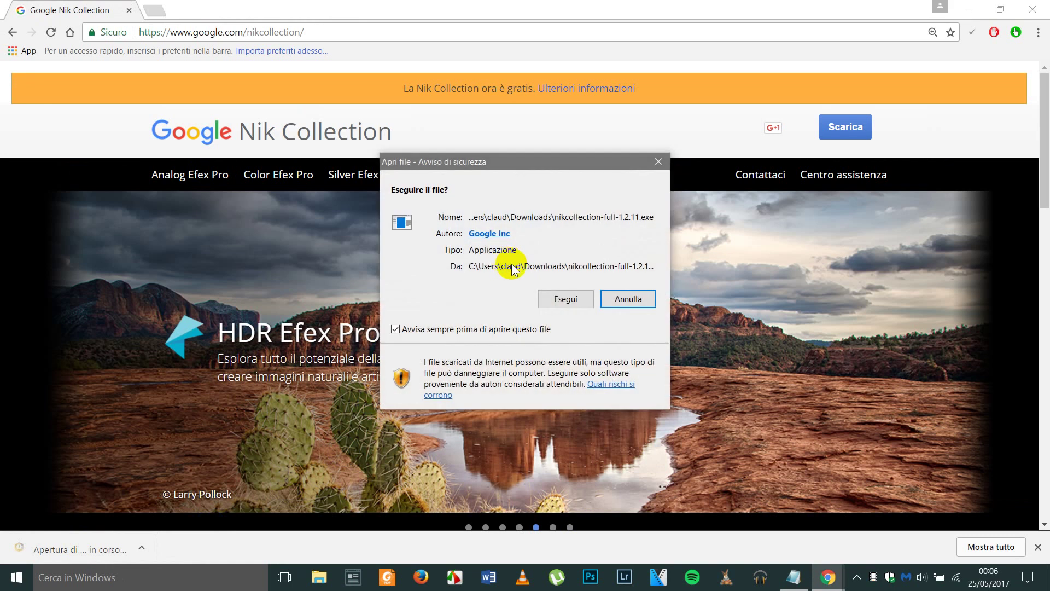
- Allow nikcollection-full-1.2.11.exe to run and bring up its pending permission request from the taskbar
{"action": "left_click", "coordinate": [564, 298]}
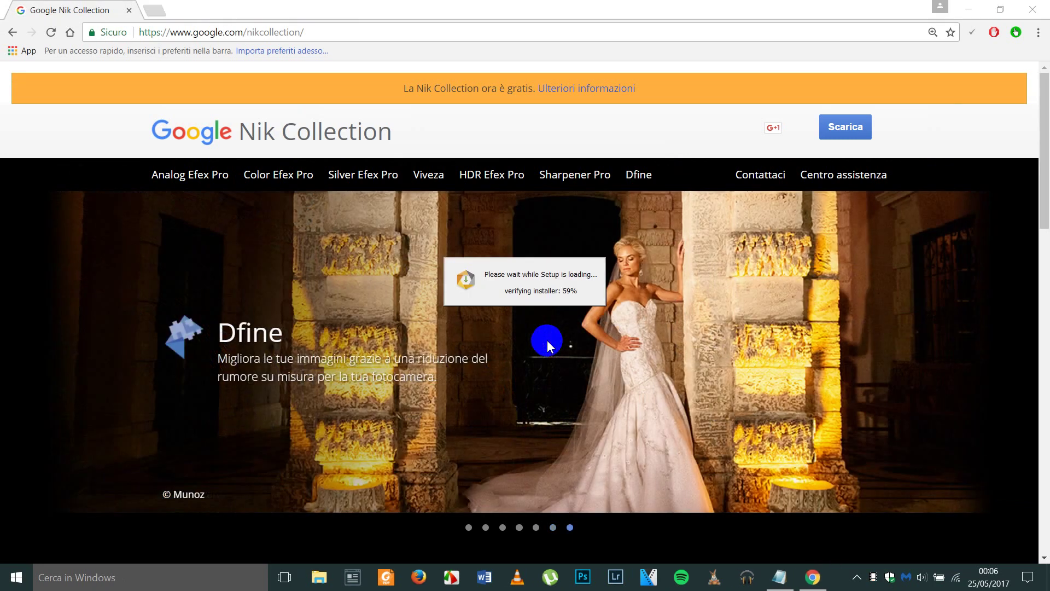
{"action": "left_click", "coordinate": [547, 340]}
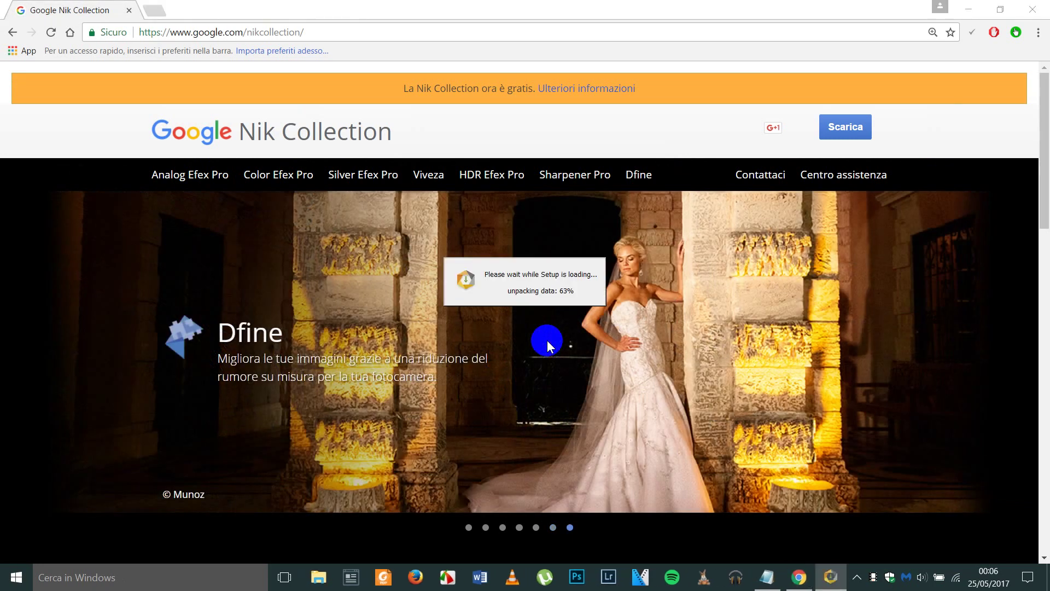
{"action": "left_click", "coordinate": [547, 340]}
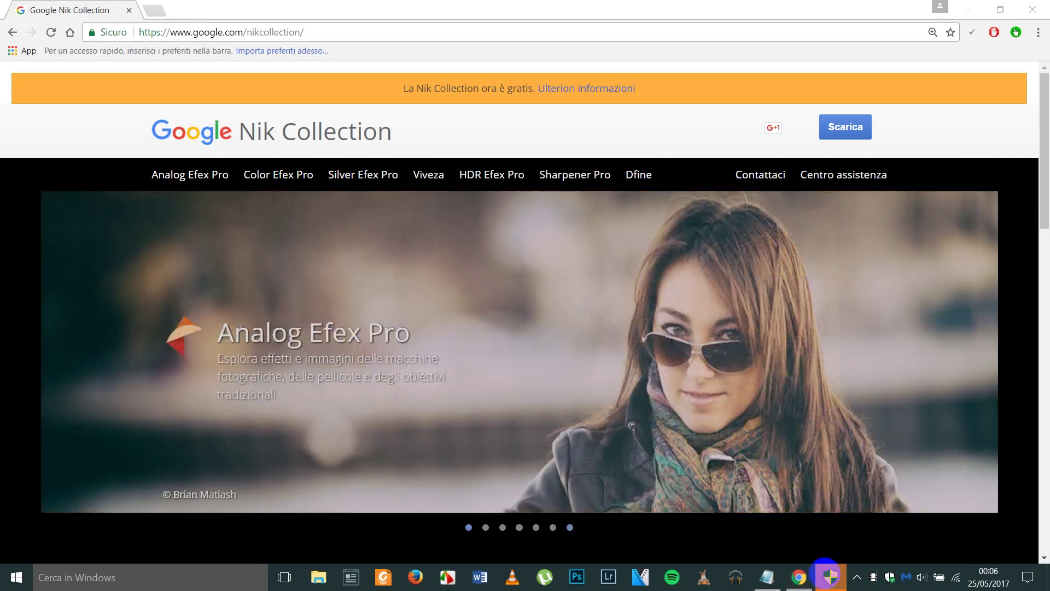
{"action": "left_click", "coordinate": [824, 574]}
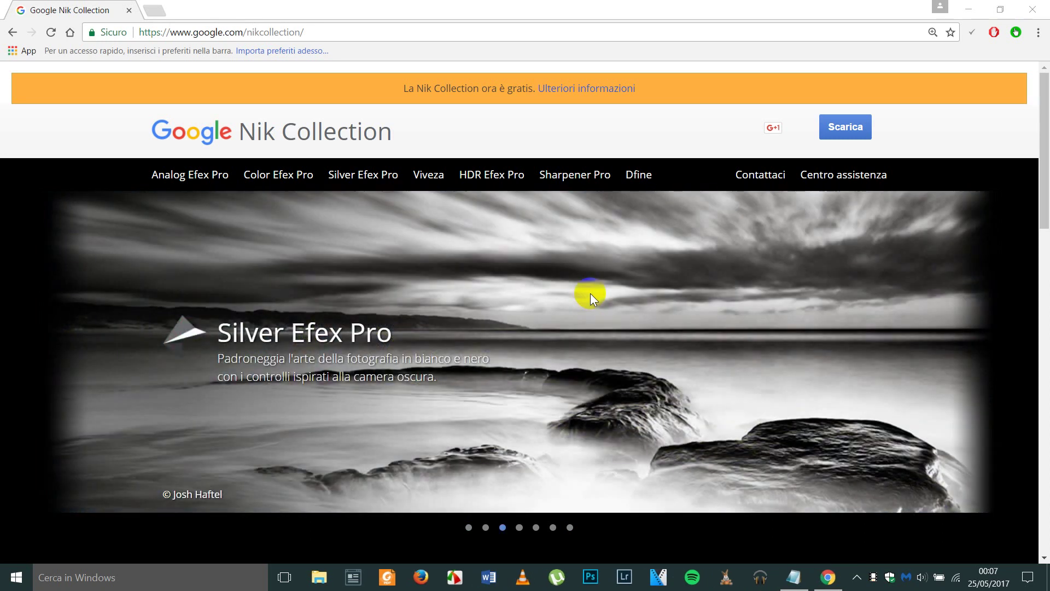
- Confirm the language, decline usage statistics, accept the licence, keep the default folder and install
{"action": "left_click", "coordinate": [540, 320]}
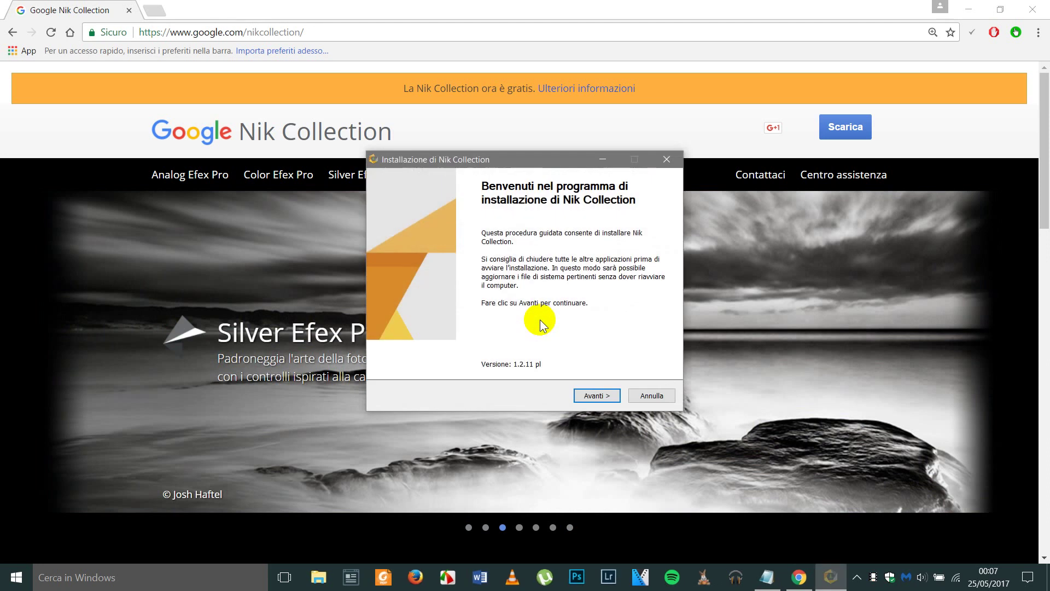
{"action": "left_click", "coordinate": [598, 395]}
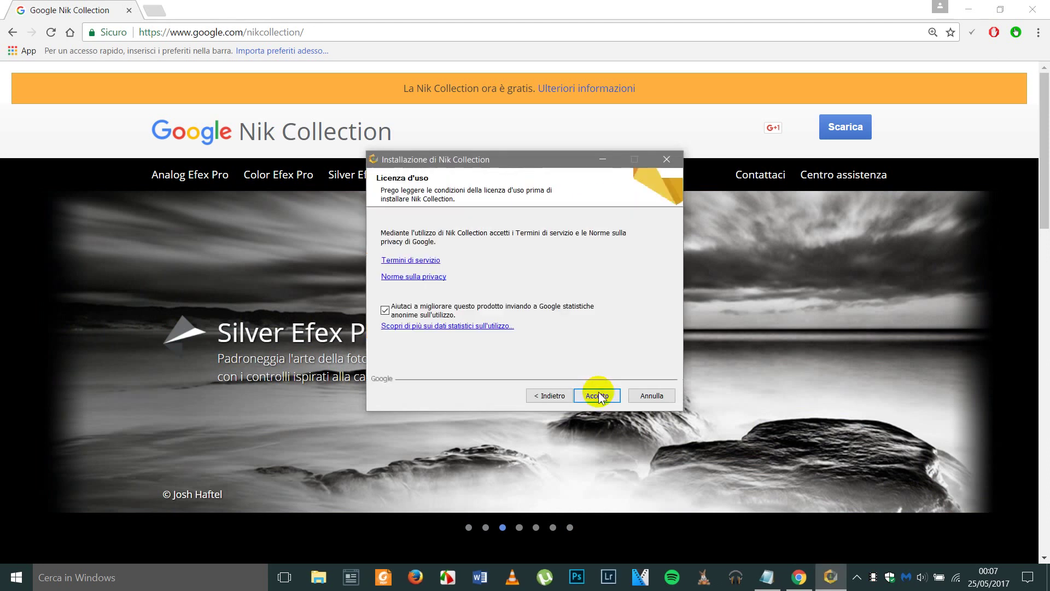
{"action": "left_click", "coordinate": [385, 310]}
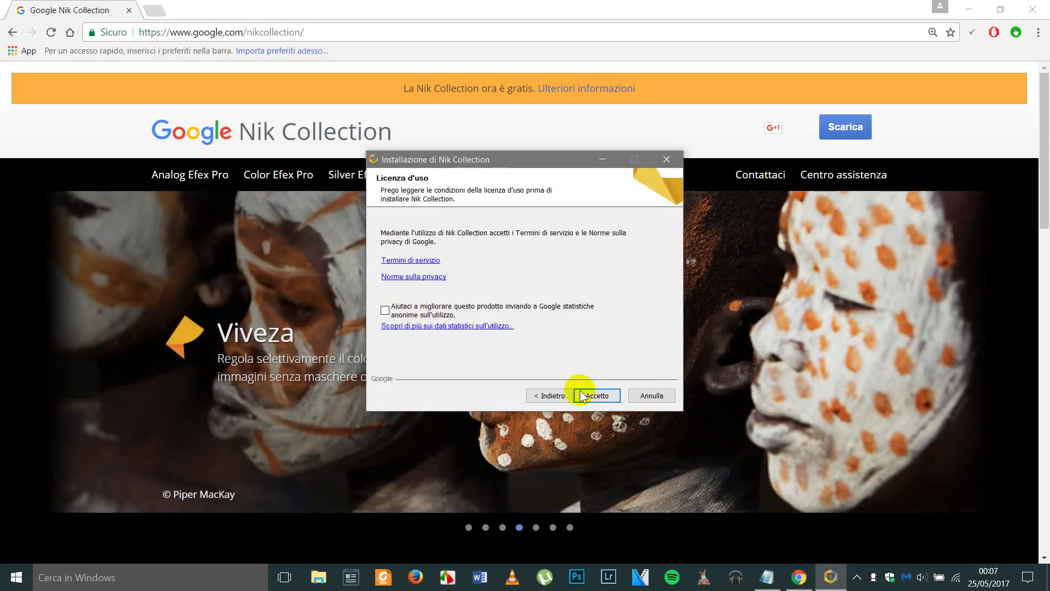
{"action": "left_click", "coordinate": [588, 396]}
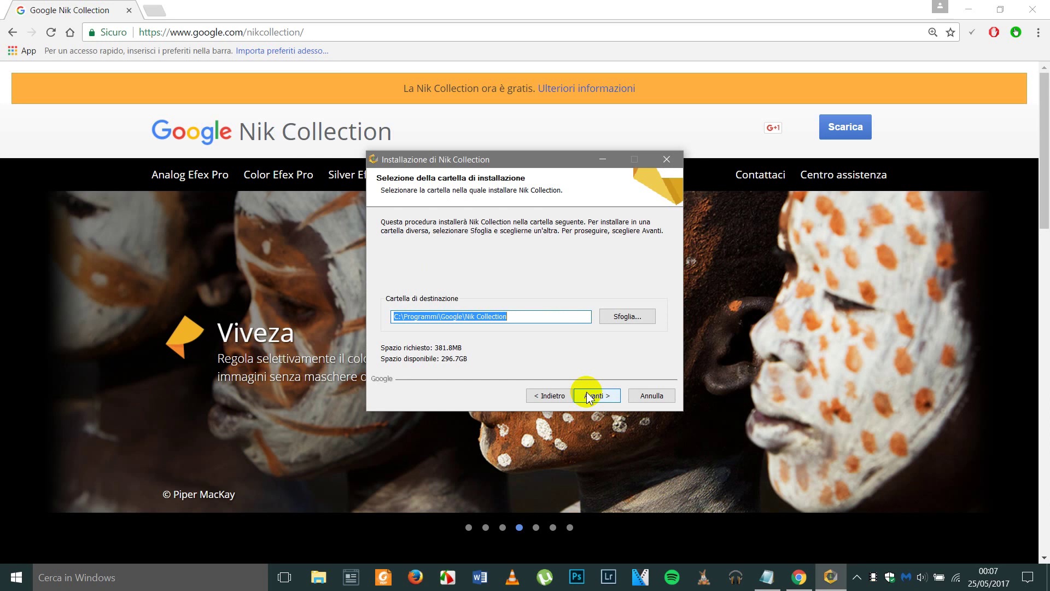
{"action": "left_click", "coordinate": [588, 397]}
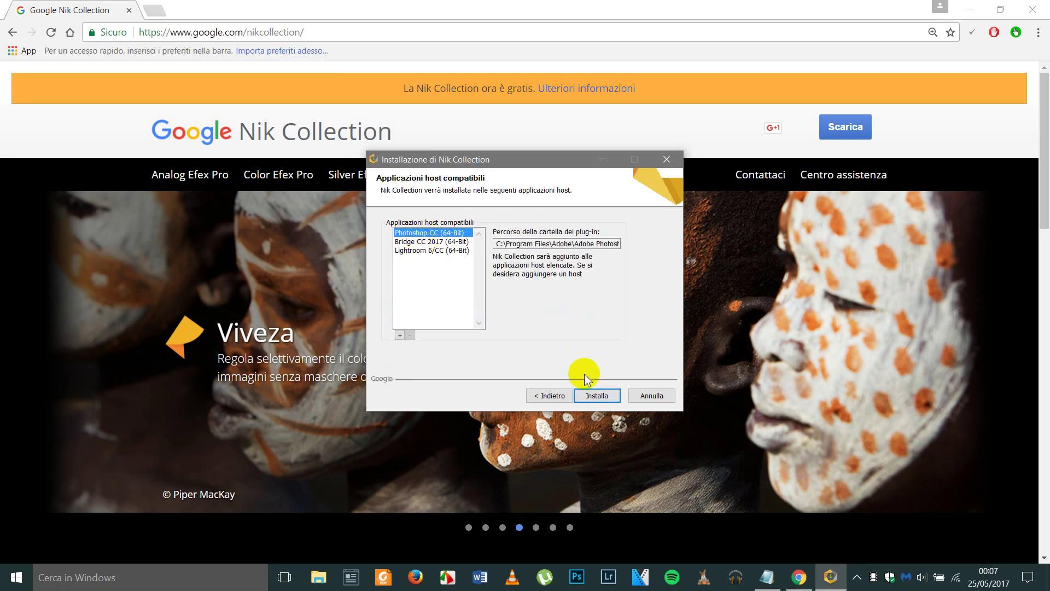
{"action": "left_click", "coordinate": [595, 396]}
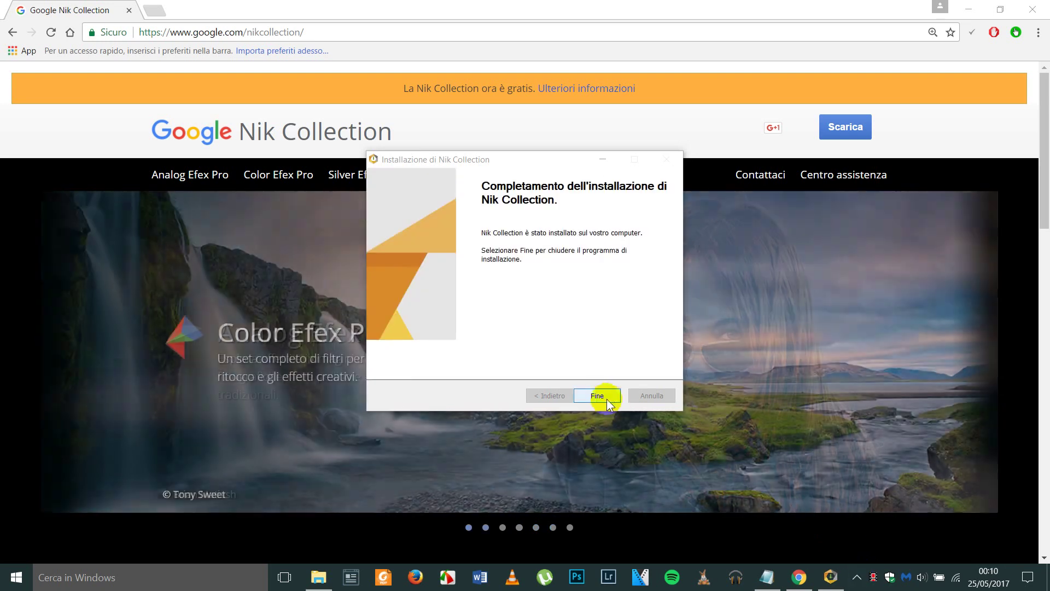
- Close the Nik Collection setup wizard with Fine once installation completes
{"action": "left_click", "coordinate": [602, 397]}
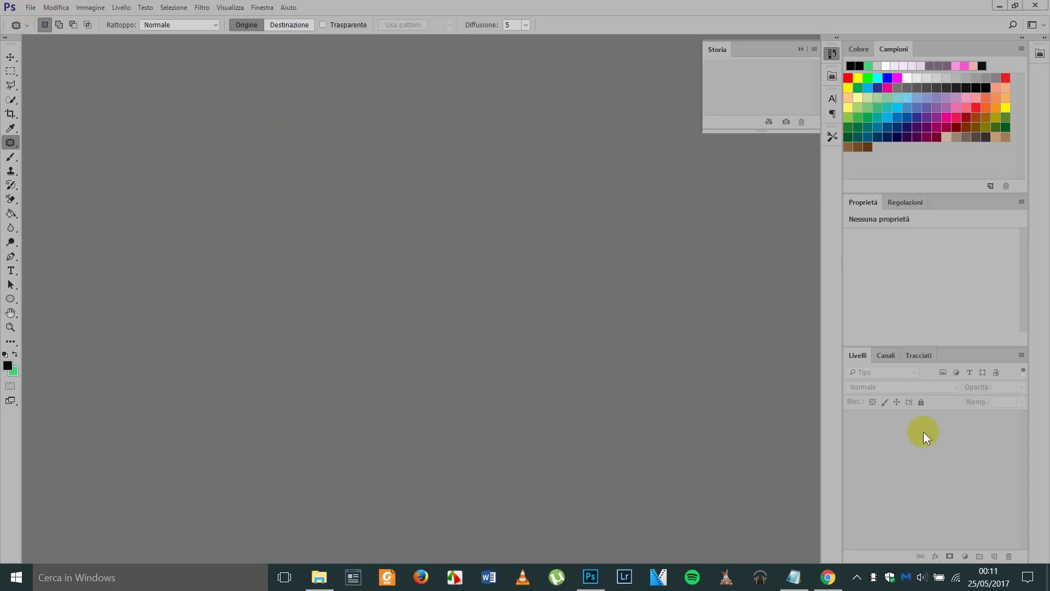
{"action": "left_click", "coordinate": [30, 7]}
{"action": "left_click", "coordinate": [40, 34]}
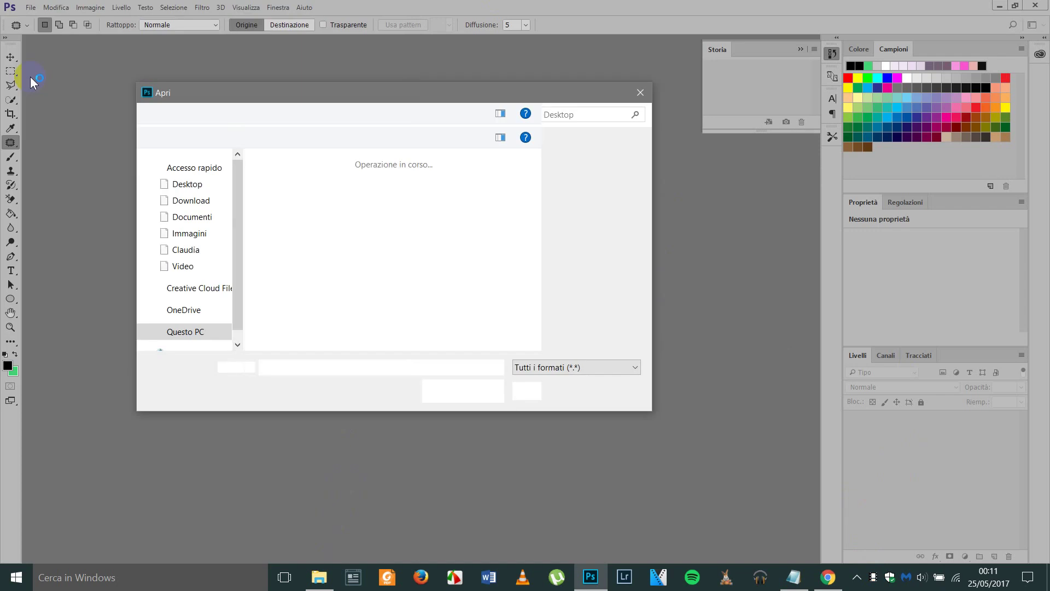
{"action": "left_click", "coordinate": [193, 255]}
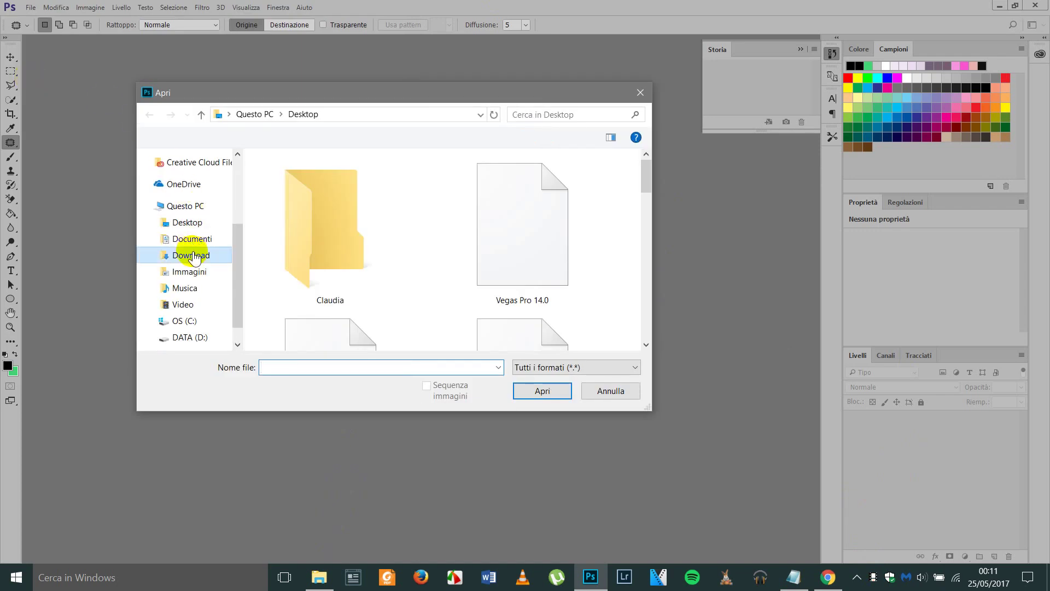
{"action": "left_click", "coordinate": [606, 197]}
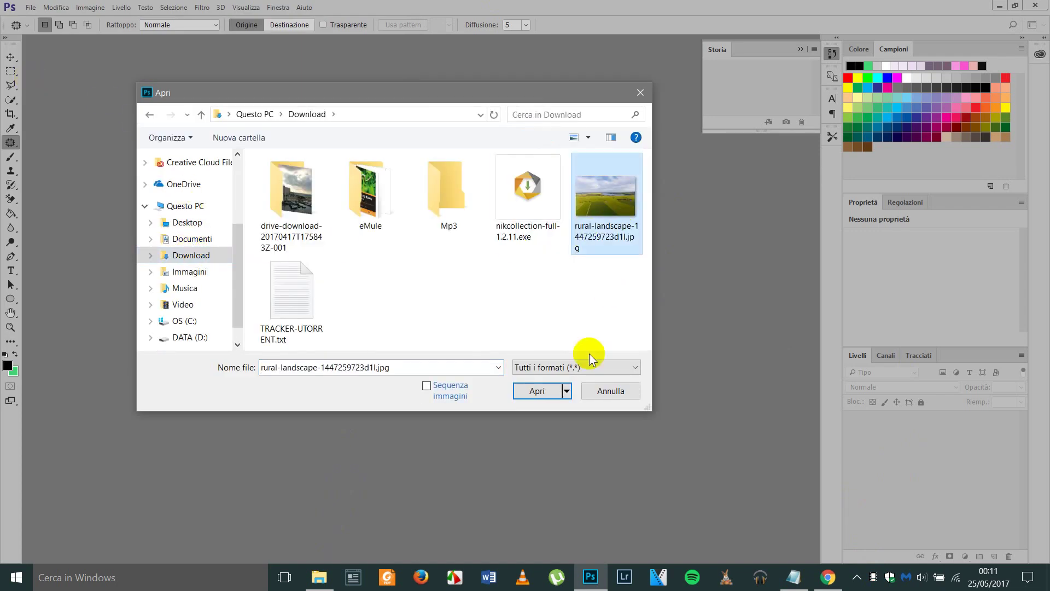
{"action": "left_click", "coordinate": [536, 391]}
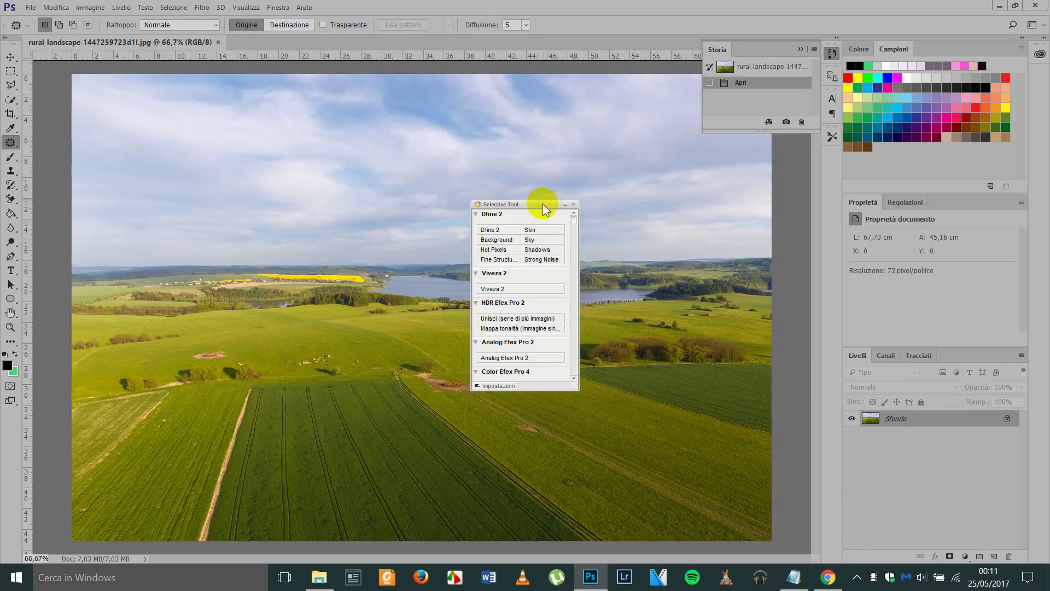
- Close the Selective Tool panel and run Filtro > Nik Collection > Color Efex Pro 4
{"action": "left_click", "coordinate": [573, 204]}
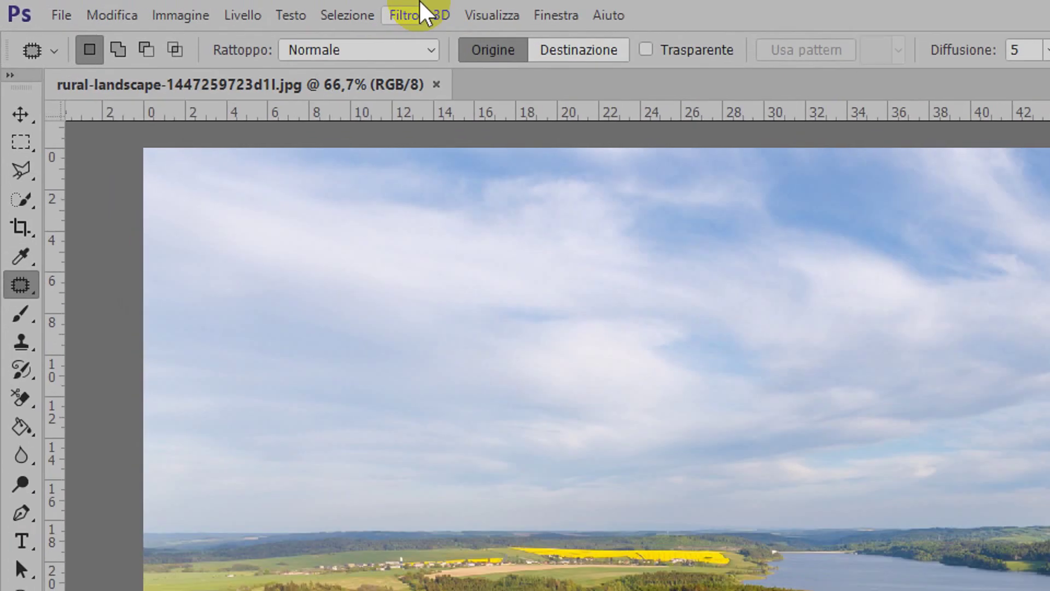
{"action": "left_click", "coordinate": [410, 8]}
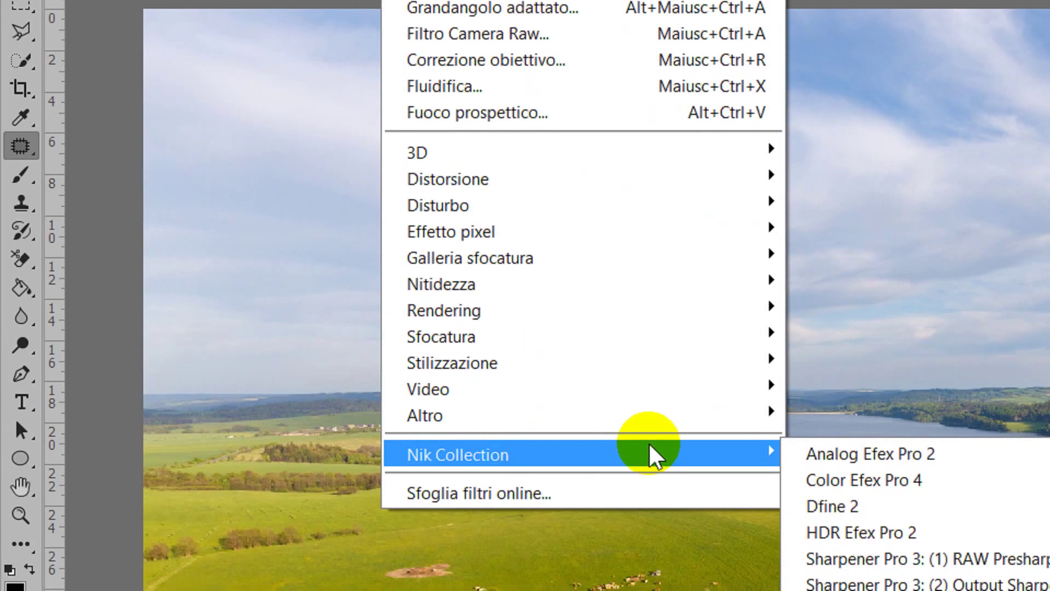
{"action": "mouse_move", "coordinate": [312, 305]}
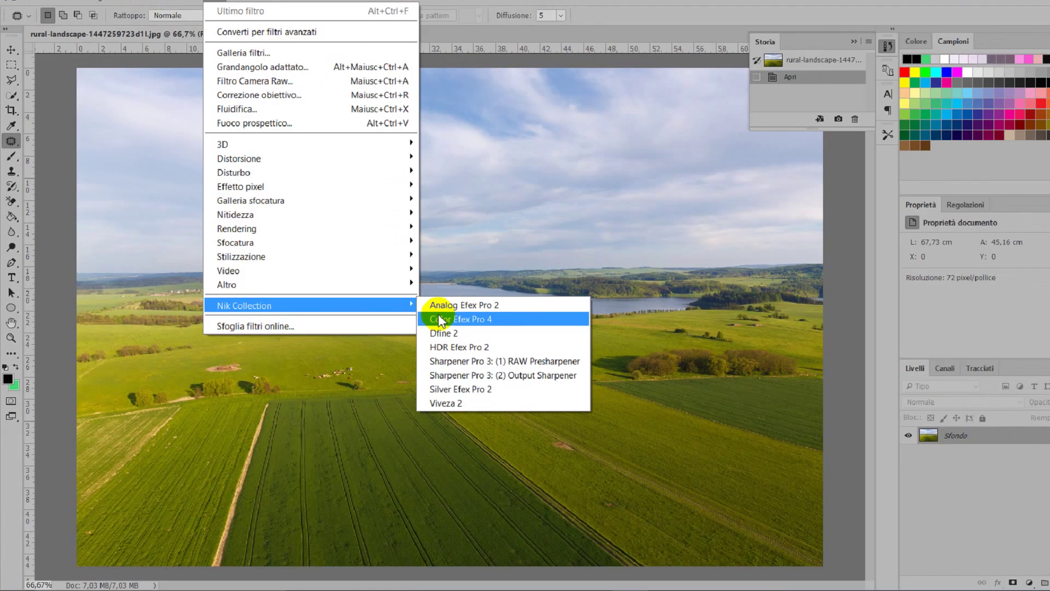
{"action": "left_click", "coordinate": [411, 306]}
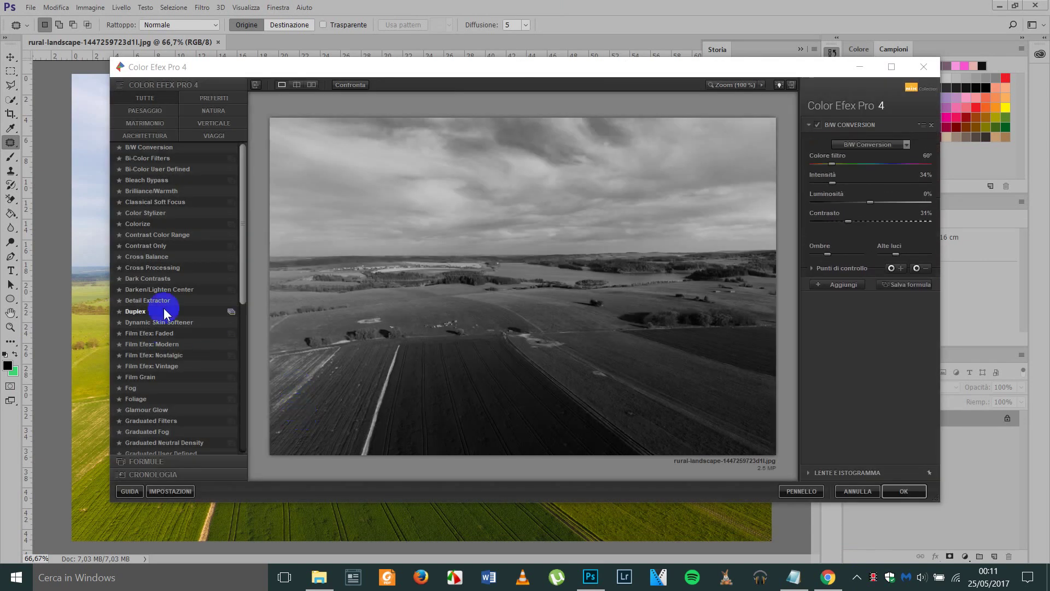
- Preview Detail Extractor, Dark Contrasts, Film Efex: Modern, Foliage, Fog, Pro Contrast and Sunlight filters
{"action": "left_click", "coordinate": [165, 301]}
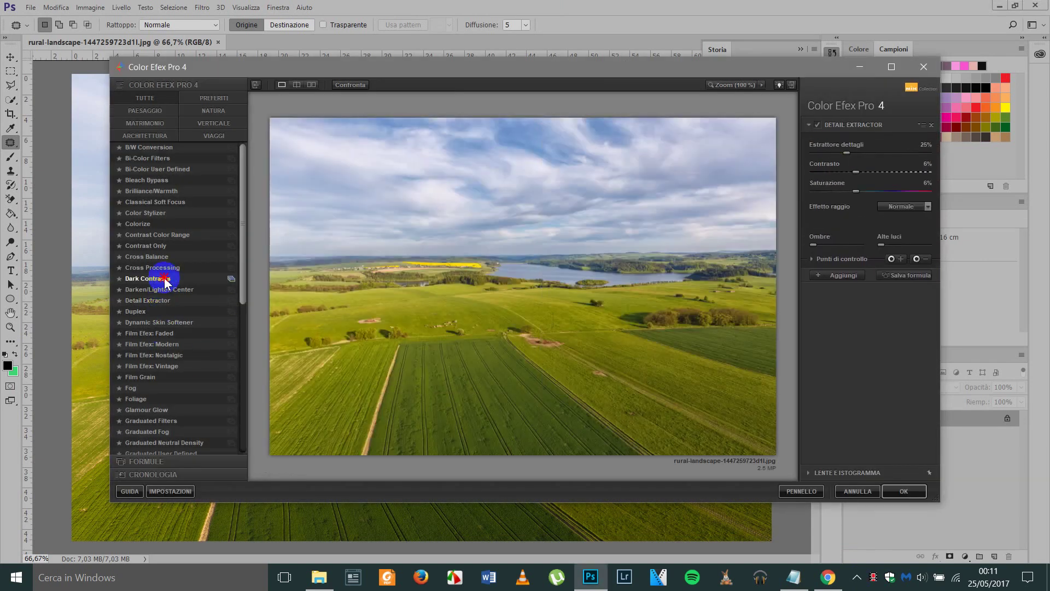
{"action": "left_click", "coordinate": [166, 279]}
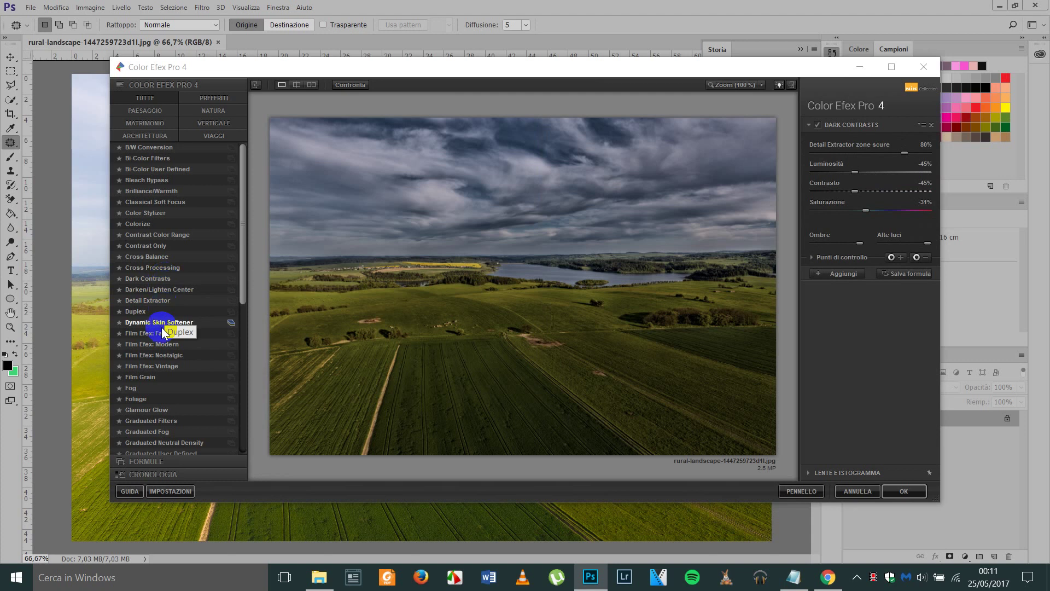
{"action": "left_click", "coordinate": [159, 347]}
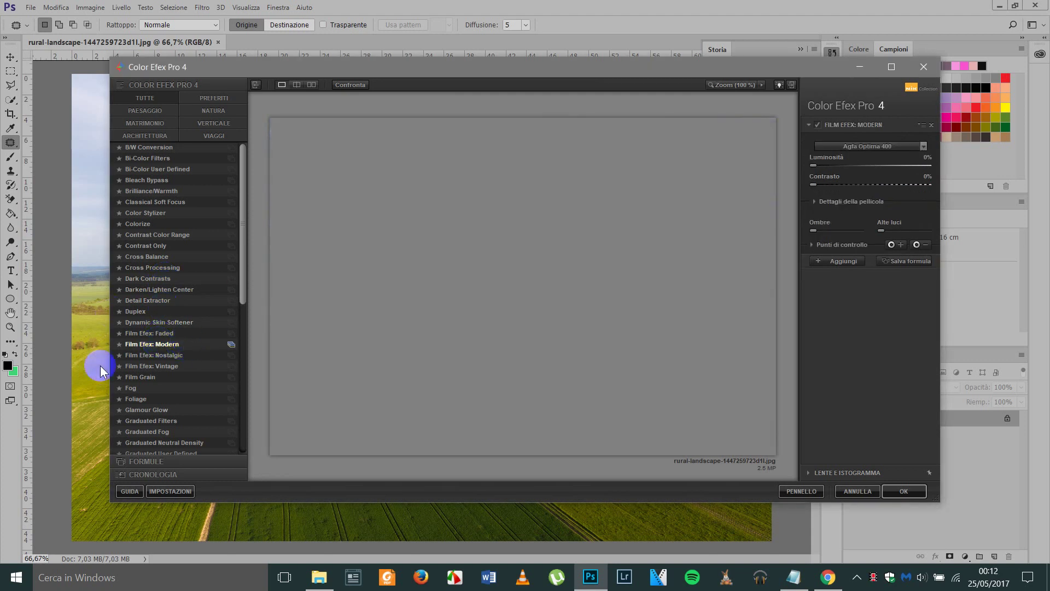
{"action": "left_click", "coordinate": [160, 399]}
{"action": "left_click", "coordinate": [158, 388]}
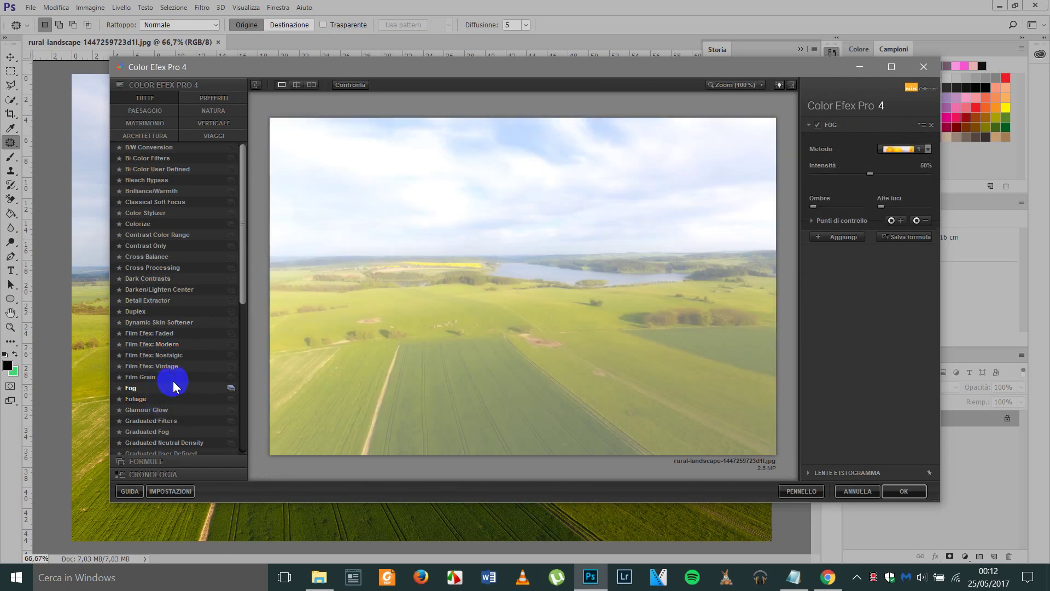
{"action": "left_click_drag", "start_coordinate": [243, 227], "coordinate": [225, 360]}
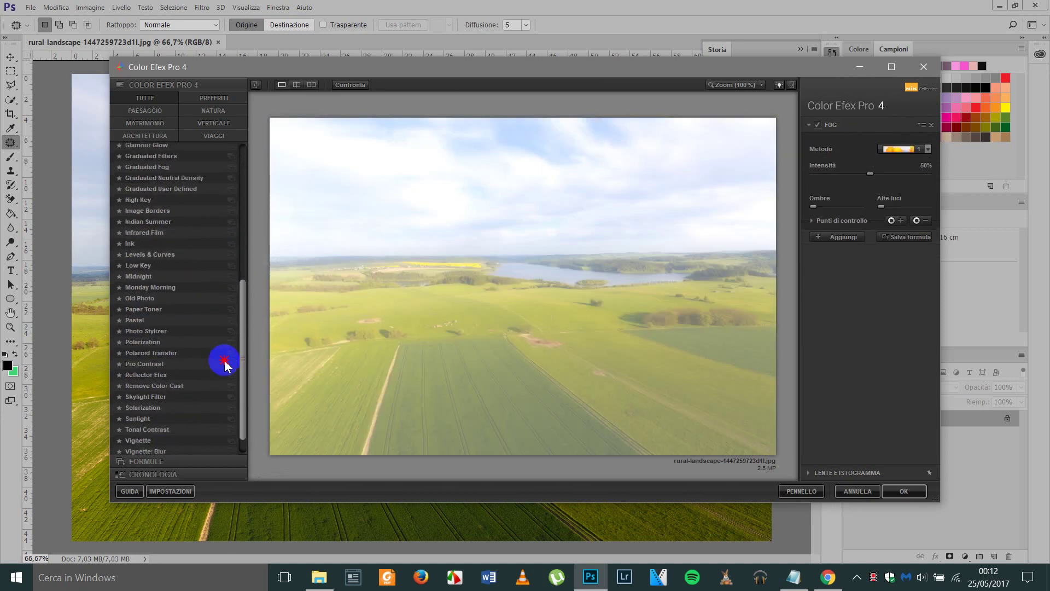
{"action": "left_click", "coordinate": [183, 362]}
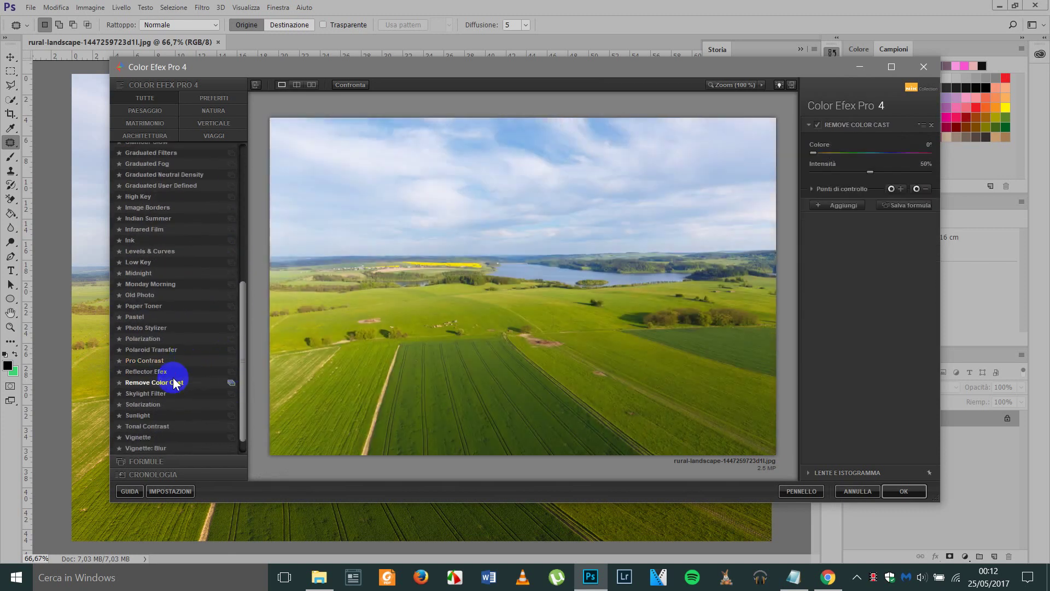
{"action": "left_click", "coordinate": [164, 414]}
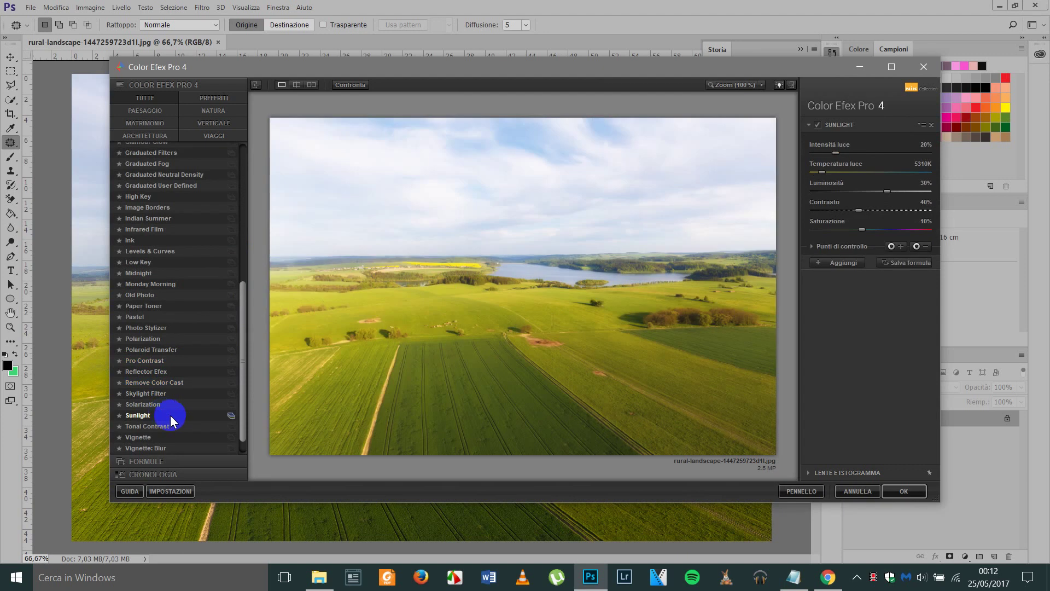
- Apply the Vignette: Blur filter with its transition lowered to 17%
{"action": "left_click", "coordinate": [167, 438]}
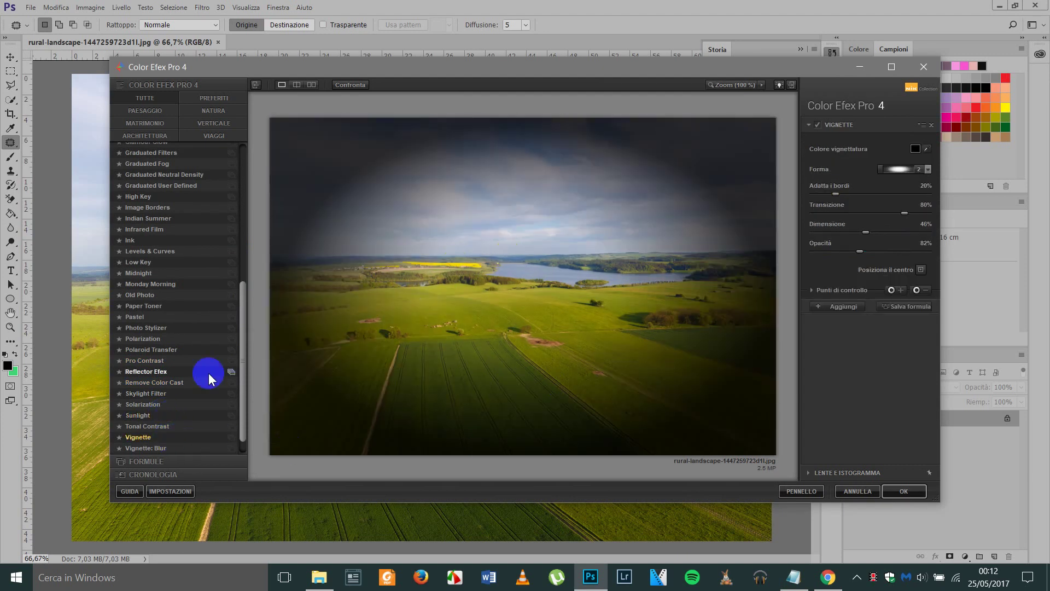
{"action": "left_click", "coordinate": [156, 448]}
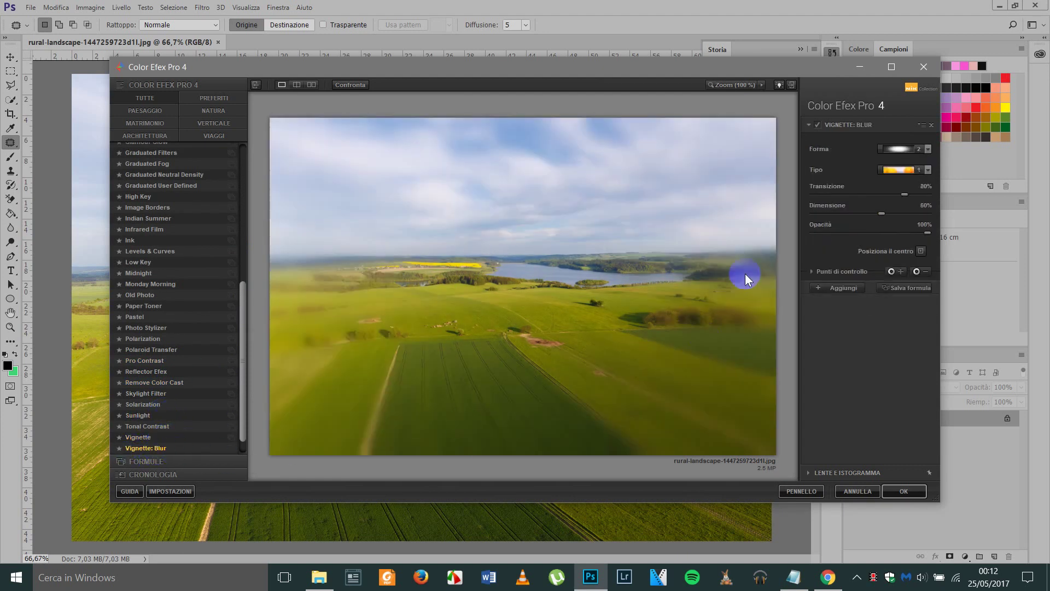
{"action": "left_click_drag", "start_coordinate": [902, 197], "coordinate": [834, 199]}
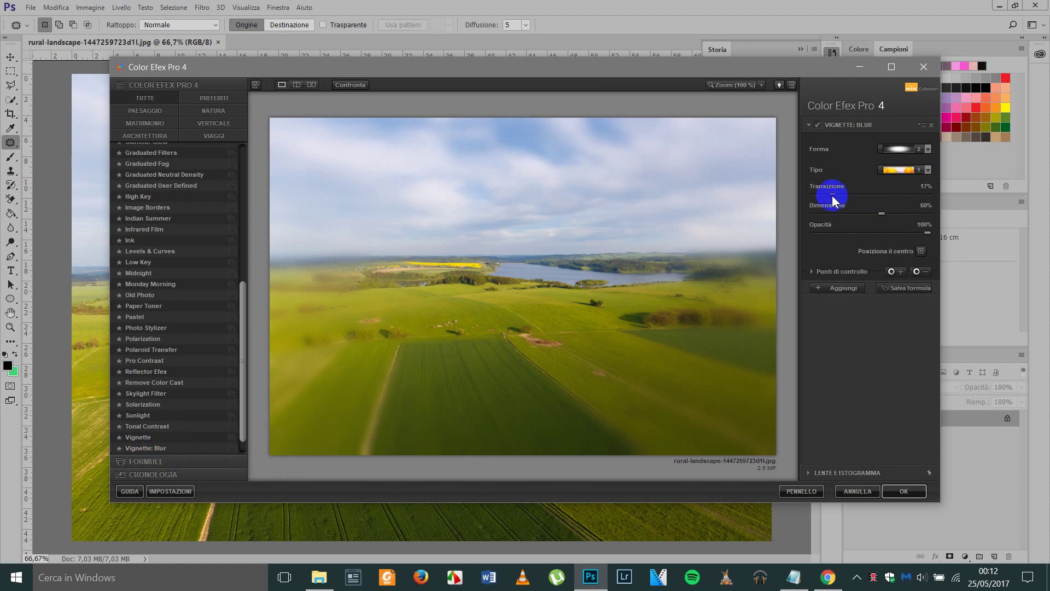
{"action": "left_click", "coordinate": [904, 491]}
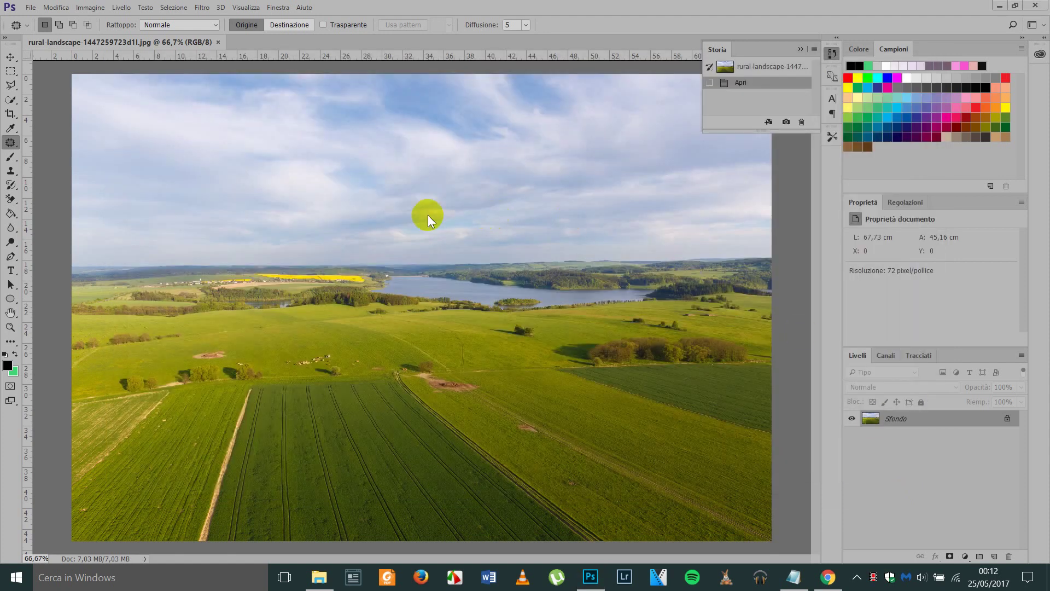